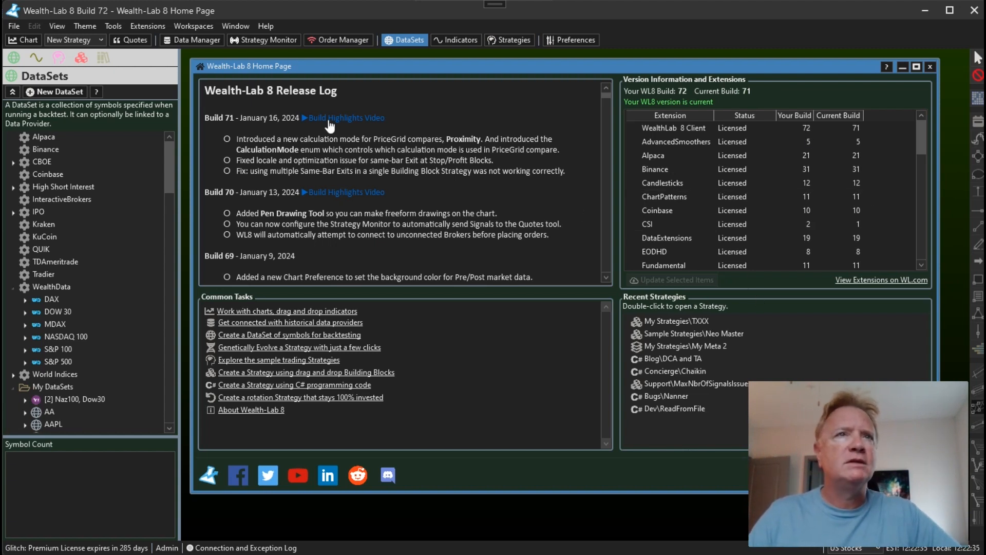
Open the Neo Master sample strategy, display its optimization settings, and maximize its window
click(672, 333)
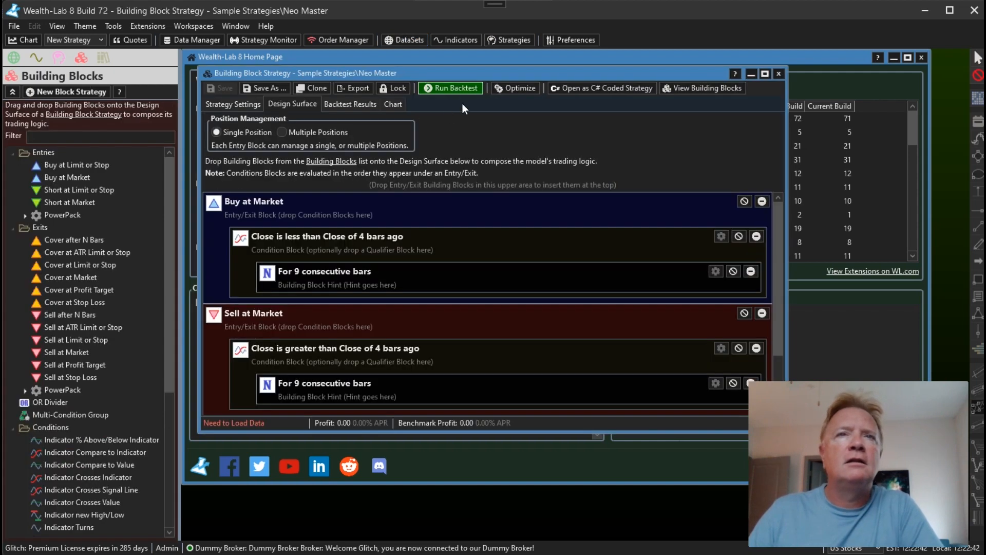
click(515, 89)
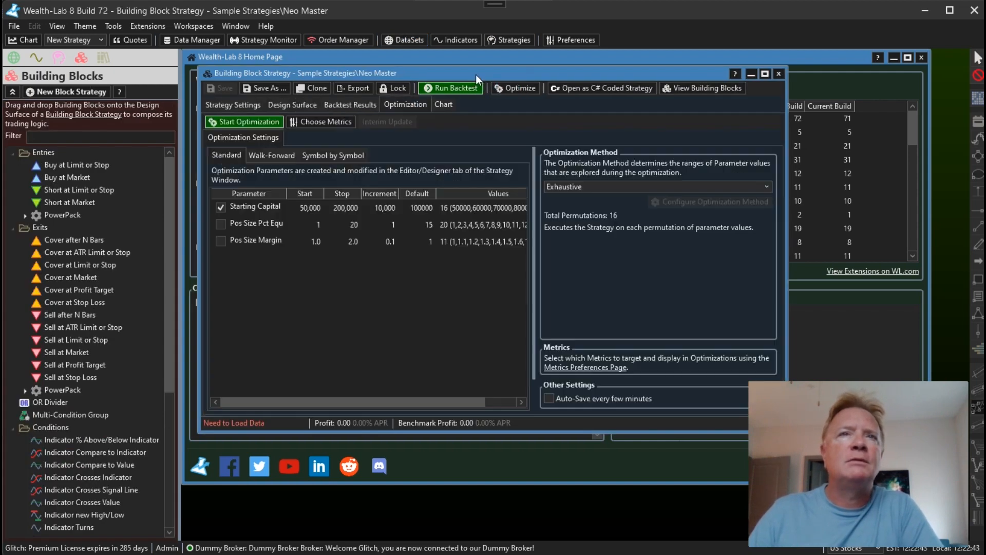
double_click(476, 74)
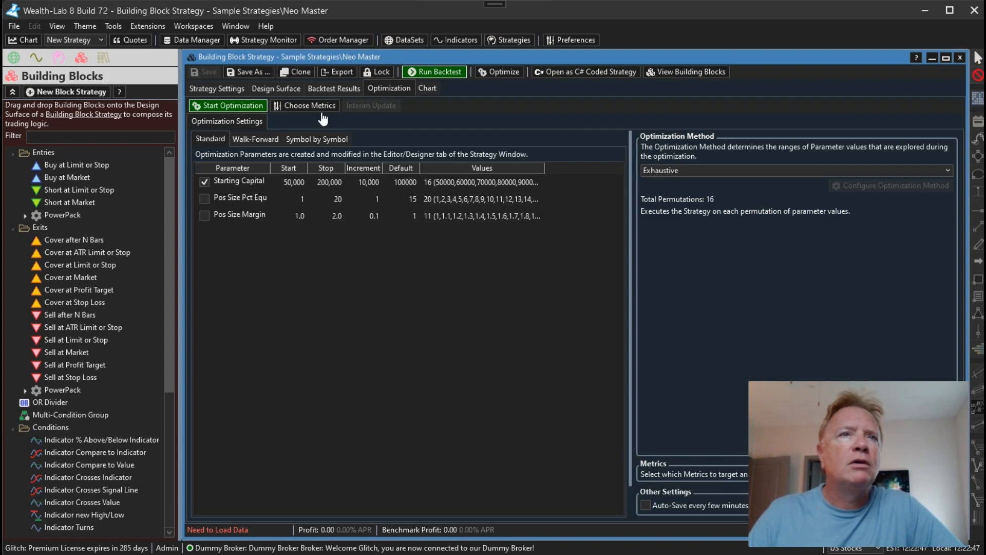
Load historical data for the walk-forward window date ranges and set the walk-forward intervals to 10
click(262, 140)
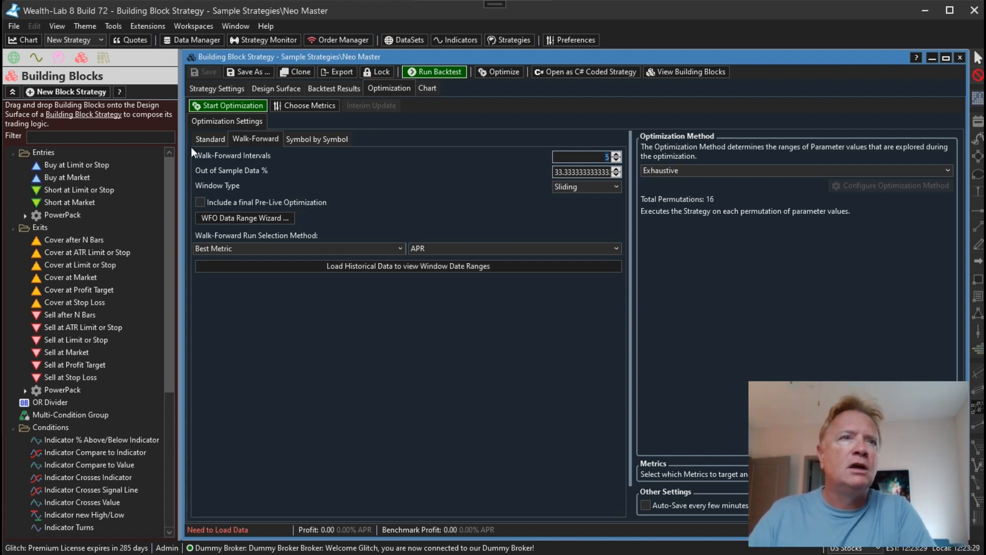
click(396, 266)
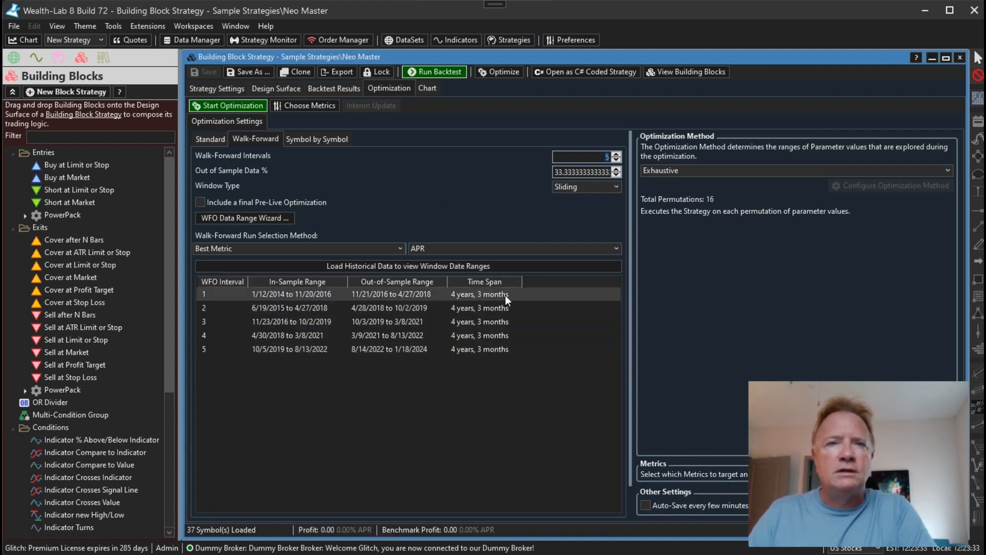
click(616, 154)
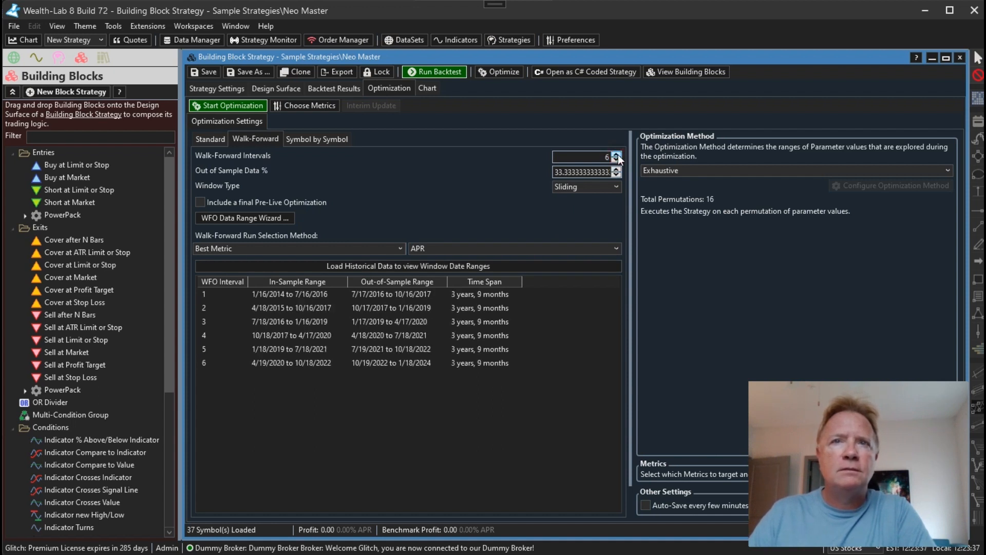
click(617, 154)
click(616, 155)
click(617, 155)
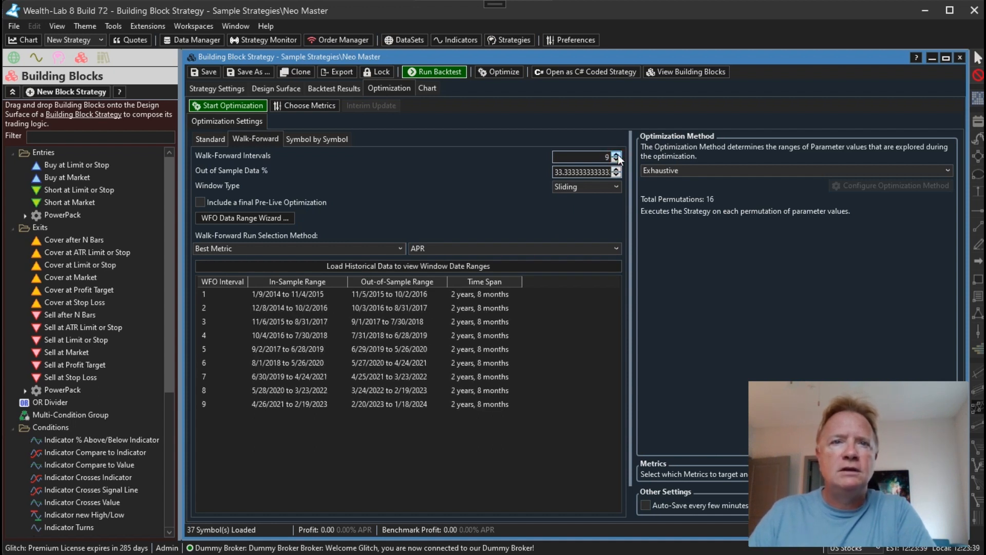
click(616, 155)
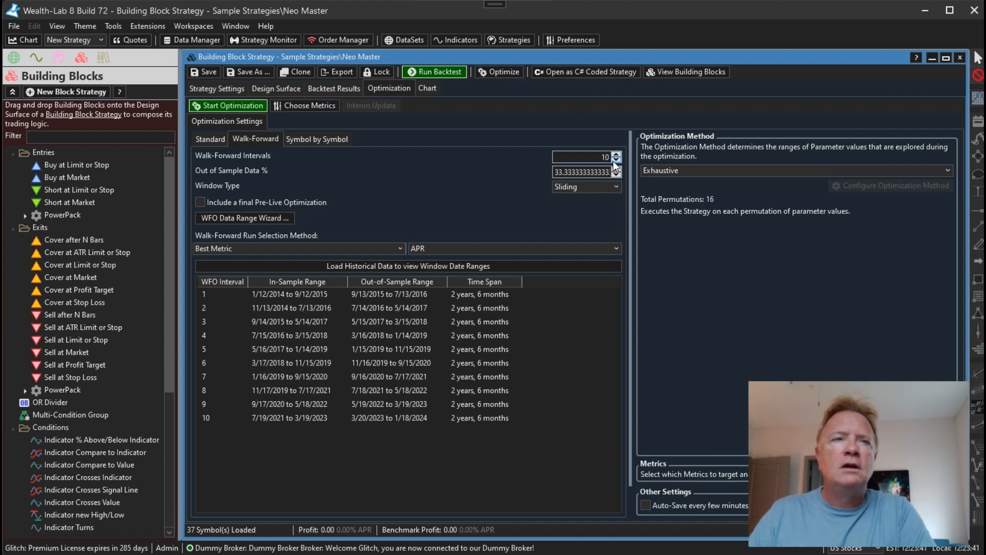
Switch the strategy's backtest data to the single symbol SPY with a 1 Minute data scale
click(230, 90)
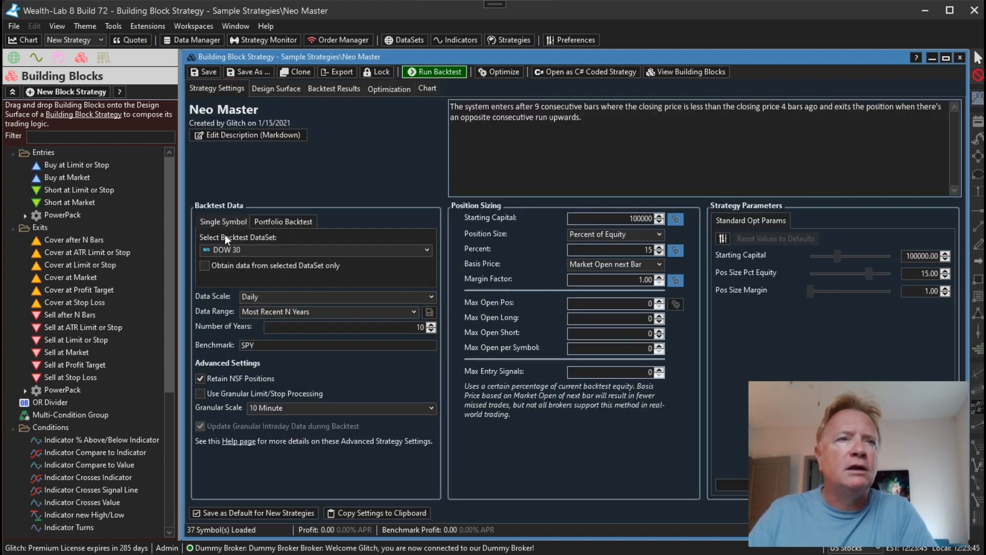
click(217, 221)
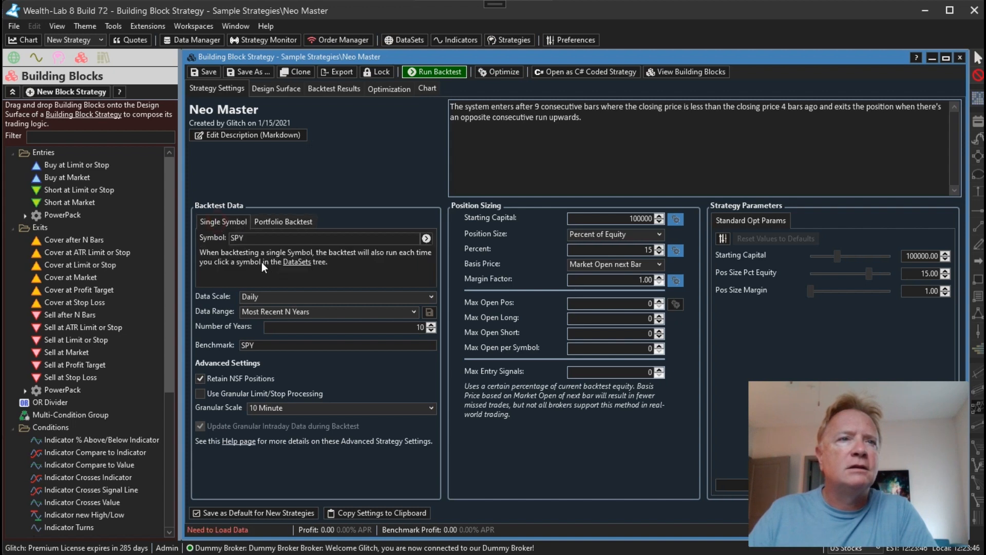
click(292, 297)
click(280, 369)
click(238, 343)
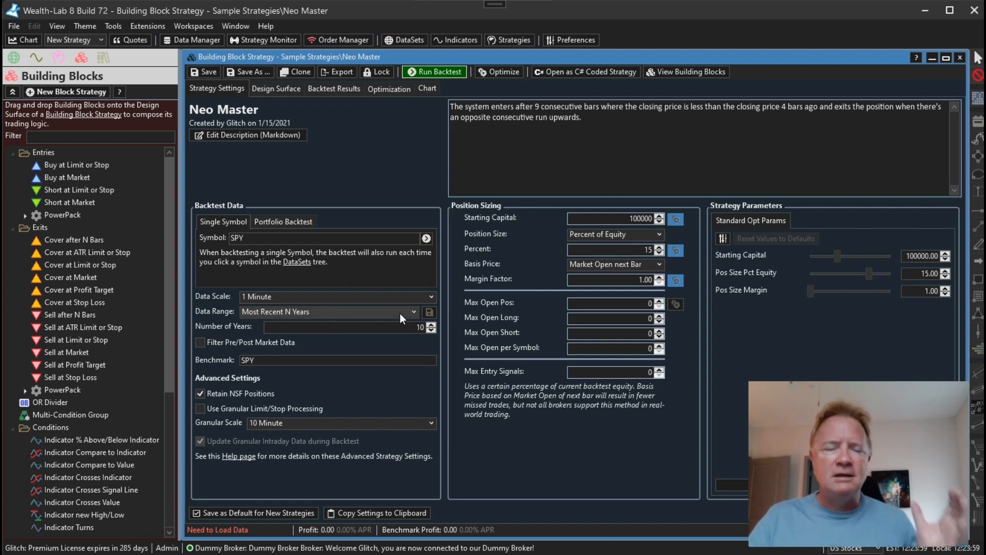
Reload the historical data for the walk-forward windows and raise the walk-forward intervals to 32
click(389, 88)
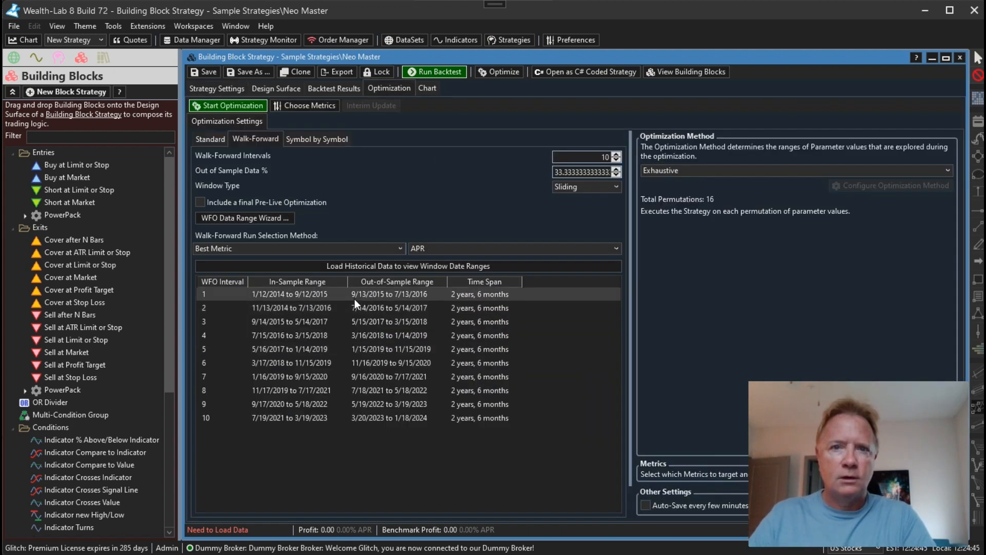
click(361, 267)
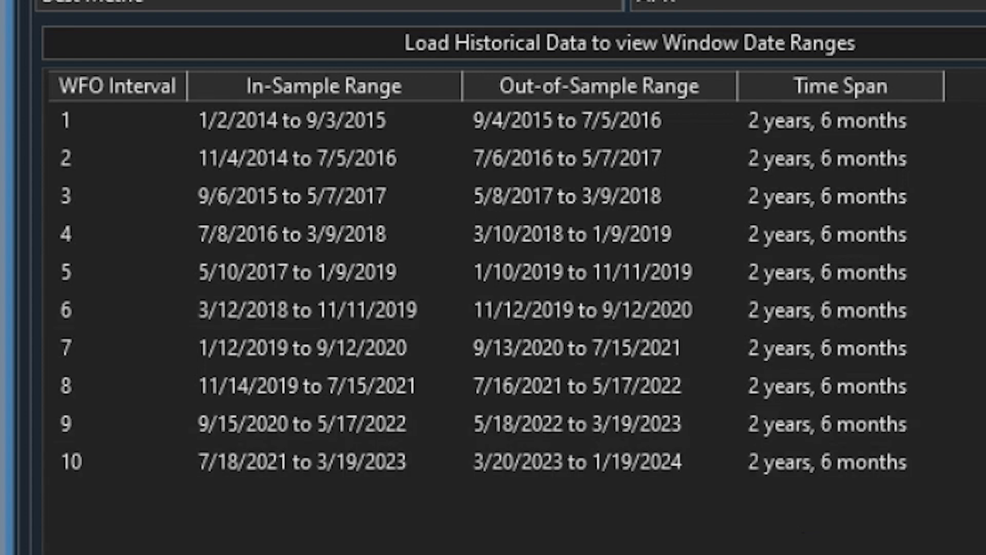
key(Up)
key(Up)
key(Up)
key(Up)
key(Up)
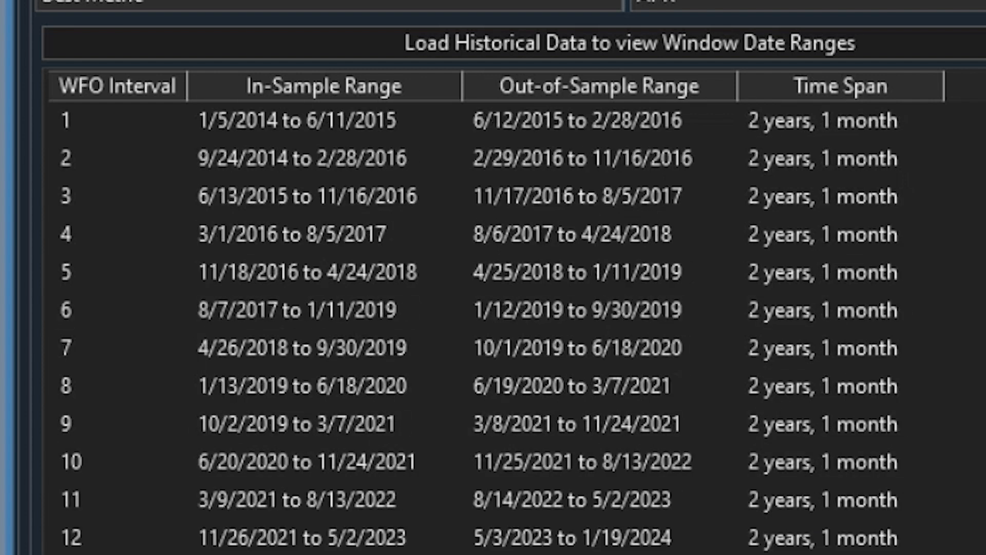
key(Up)
key(Up)
key(Up)
key(Up)
key(Up)
key(Up)
key(Up)
key(Up)
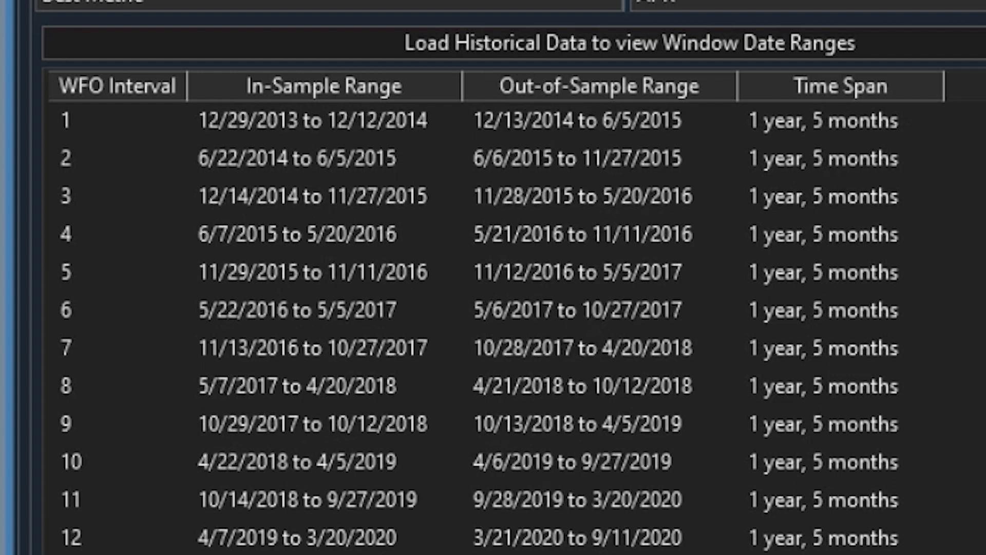
key(Up)
key(Up)
key(Up)
key(Up)
key(Up)
key(Up)
key(Up)
key(Up)
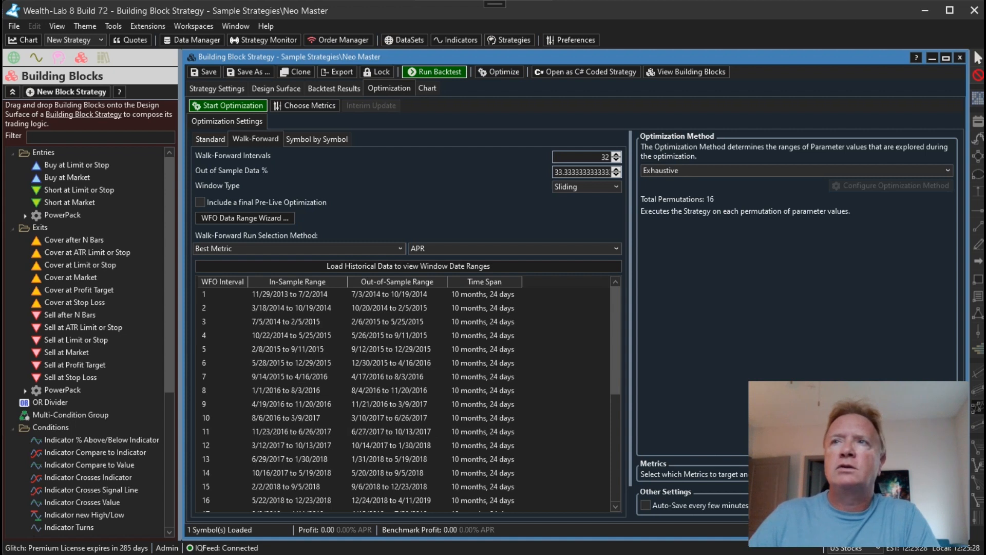
Close the Neo Master strategy without saving its changes and open the TXXX strategy from the recent strategies
click(960, 57)
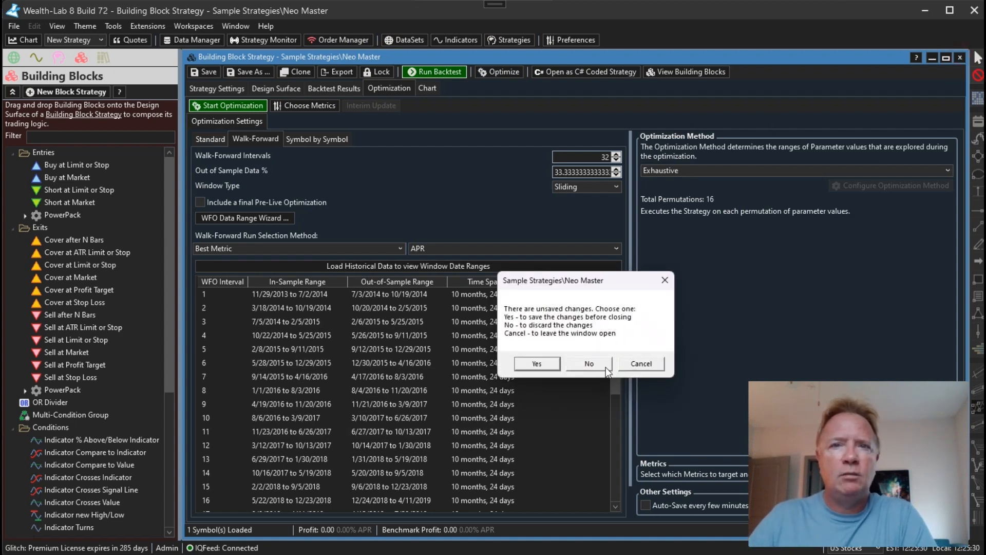
click(580, 362)
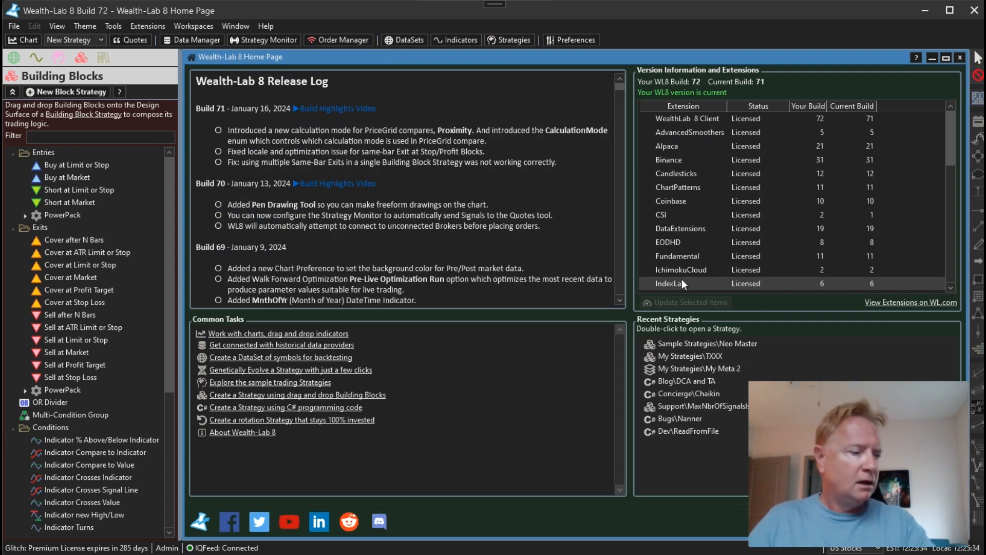
click(688, 356)
double_click(688, 356)
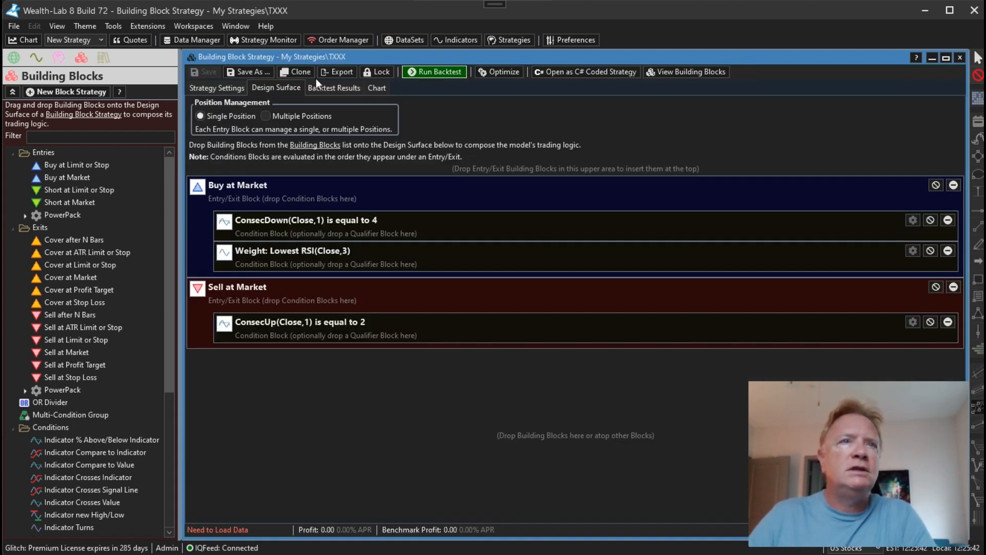
Backtest the TXXX strategy and run a 200-run Monte Carlo simulation on the results using the Baseline method
click(450, 75)
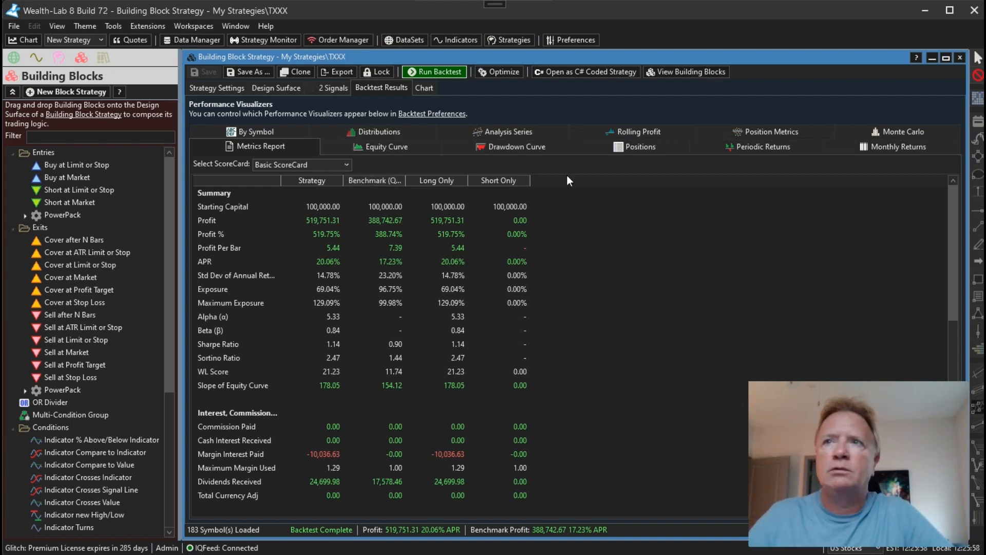
click(908, 131)
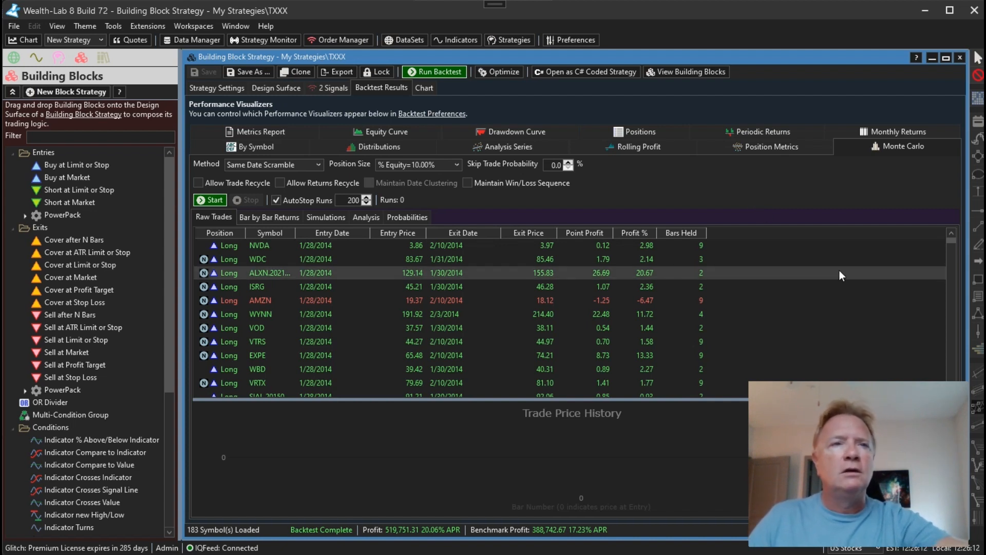
click(248, 165)
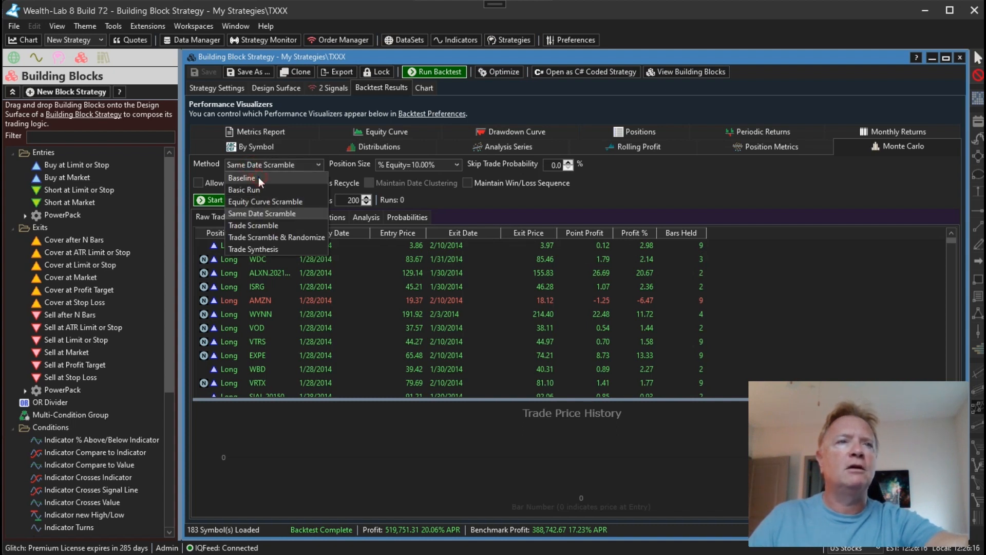
click(258, 178)
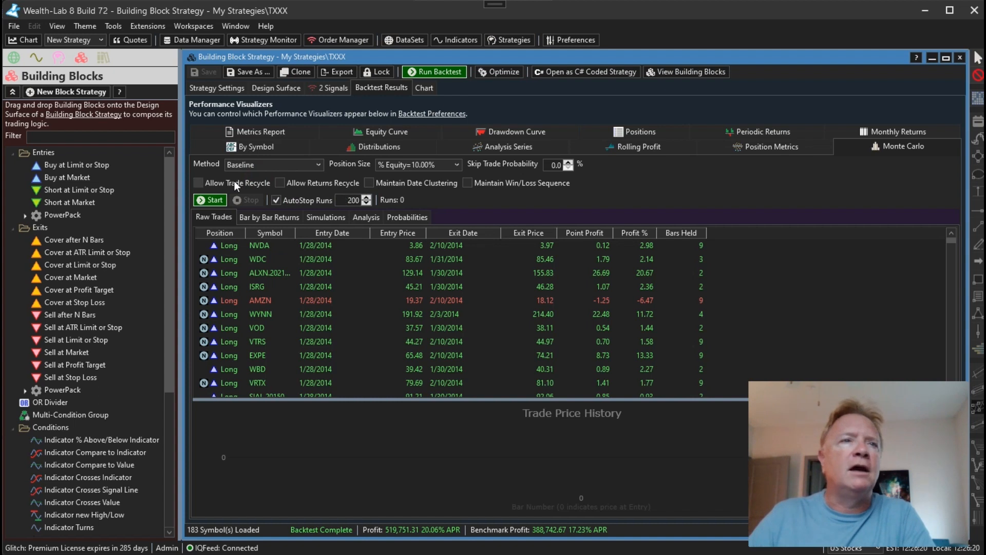
click(211, 200)
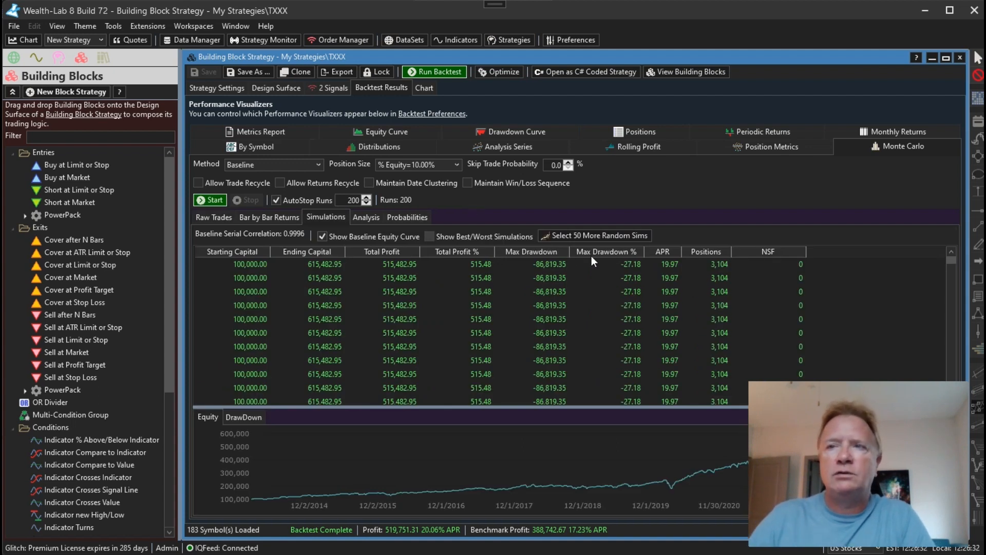
Restore and narrow the strategy window so the whole equity chart fits beside the webcam area, and select 50 more random simulations
click(947, 59)
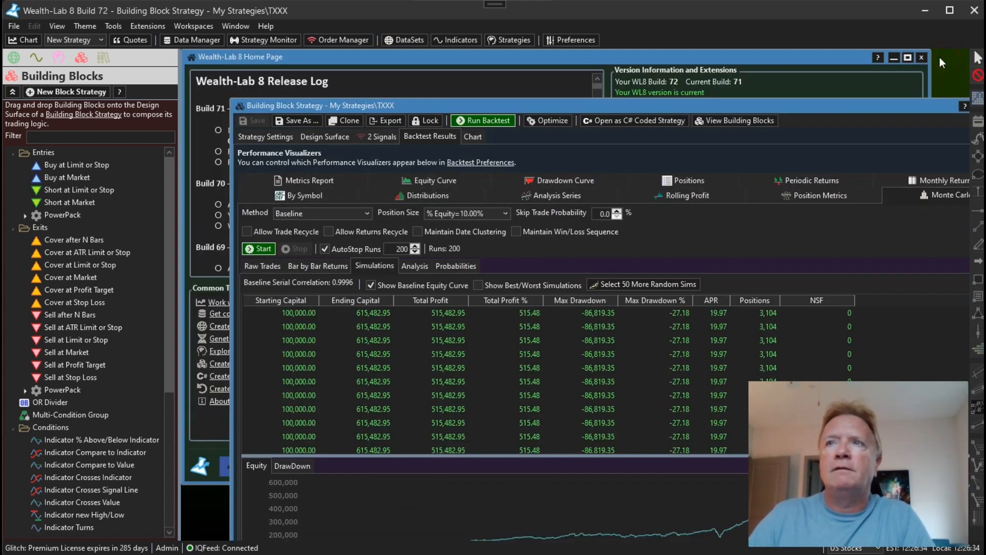
drag(850, 100, 843, 85)
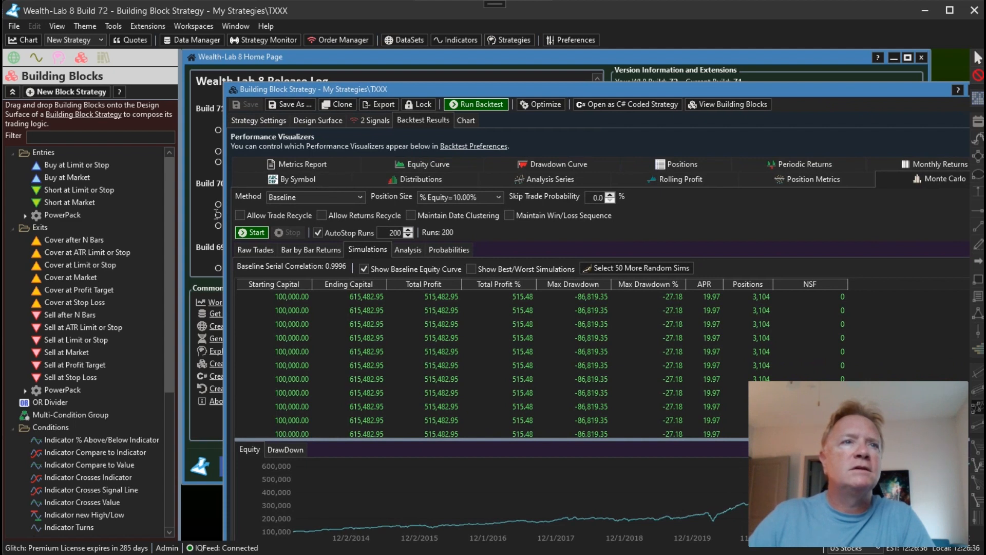
drag(224, 214, 430, 214)
drag(580, 89, 334, 54)
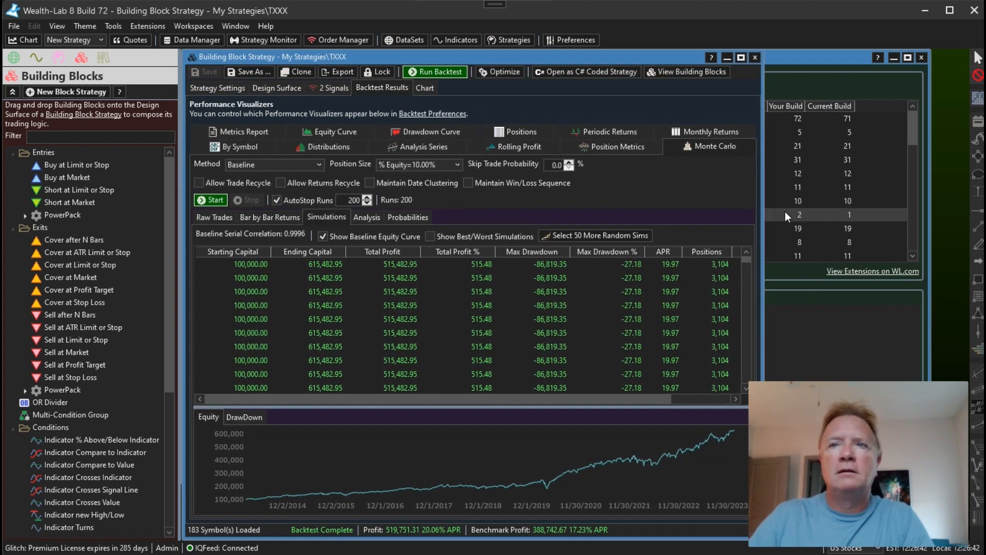
drag(763, 211, 741, 207)
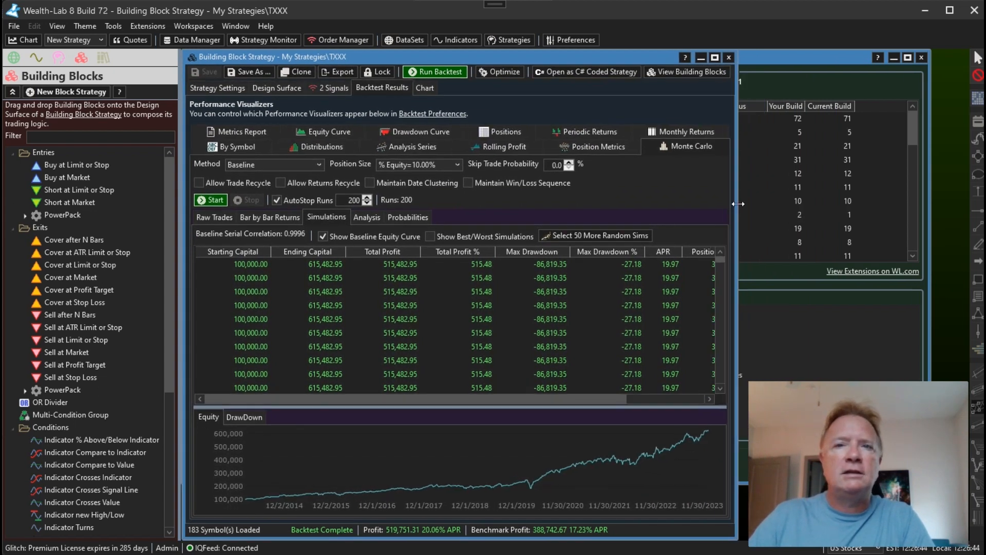
click(585, 236)
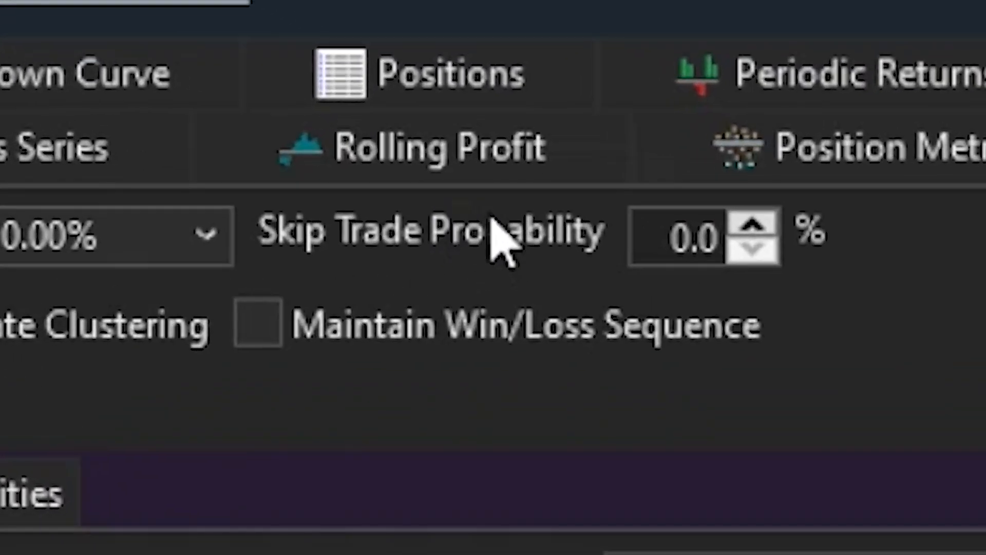
Set the Skip Trade Probability to 10% and rerun the Baseline Monte Carlo simulation
click(695, 234)
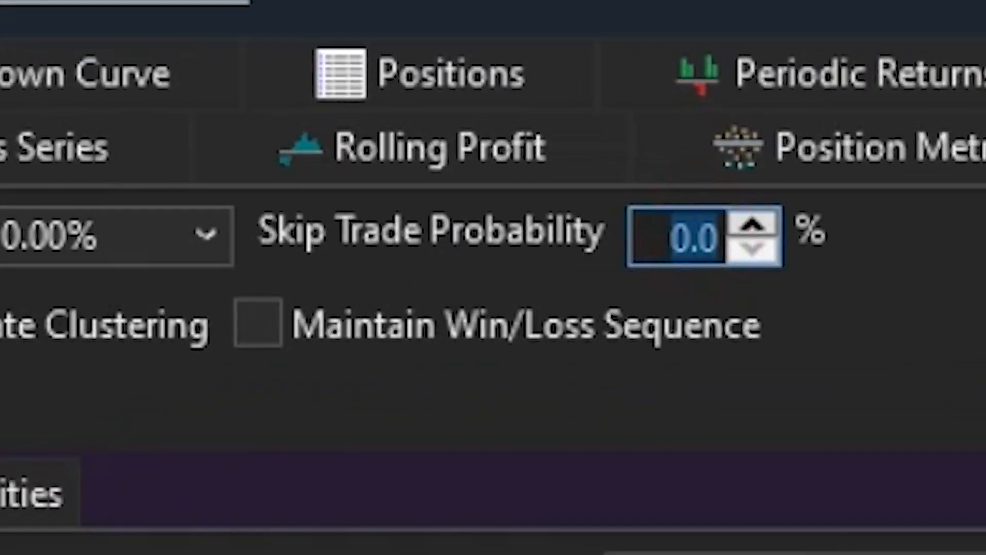
text(10)
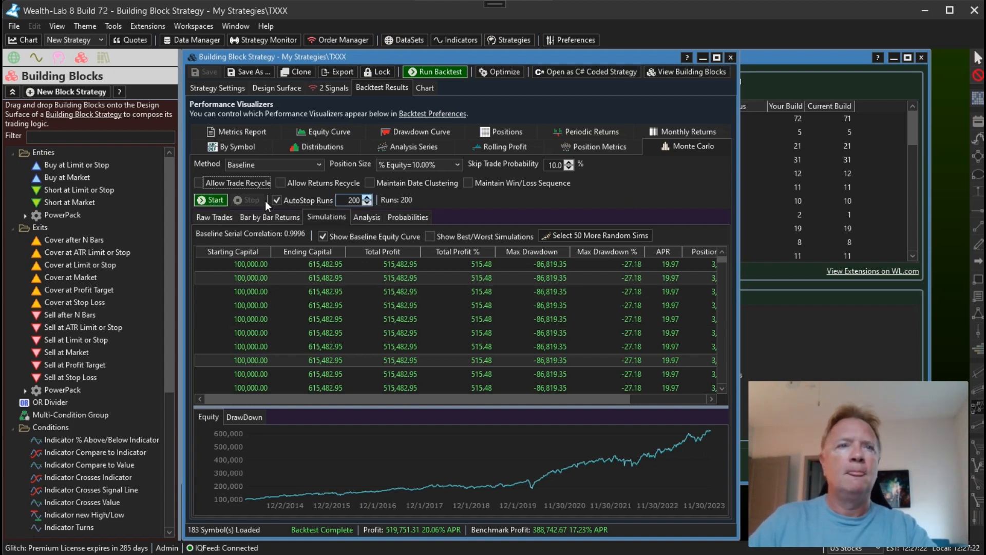
click(215, 200)
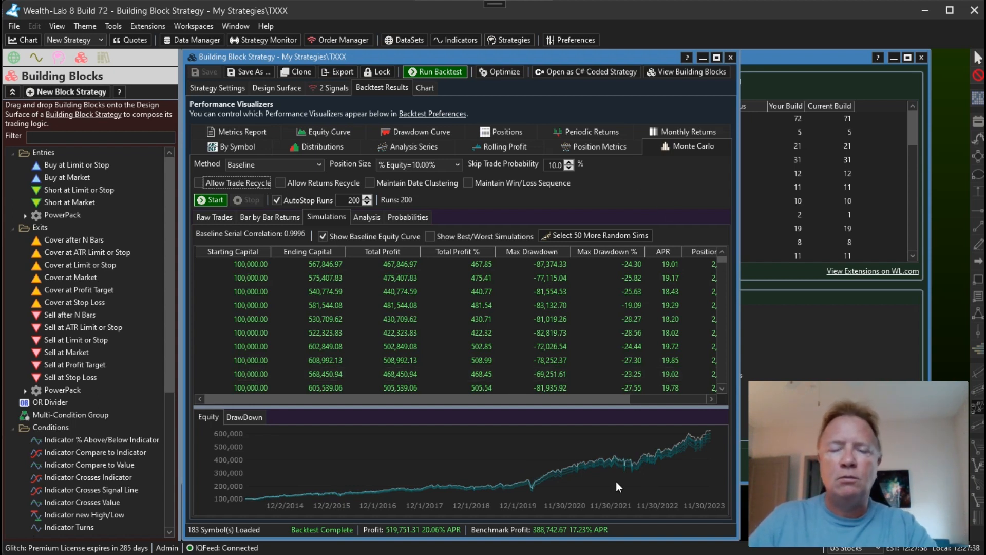
Show the best and worst simulations on the equity chart and zoom in on its 2022 to 2023 section
drag(584, 449, 611, 434)
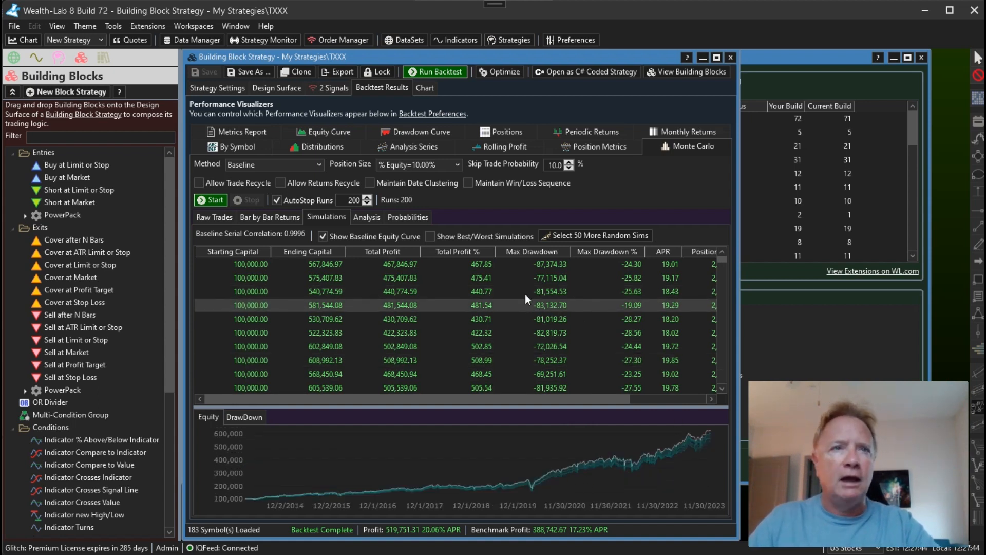
click(448, 236)
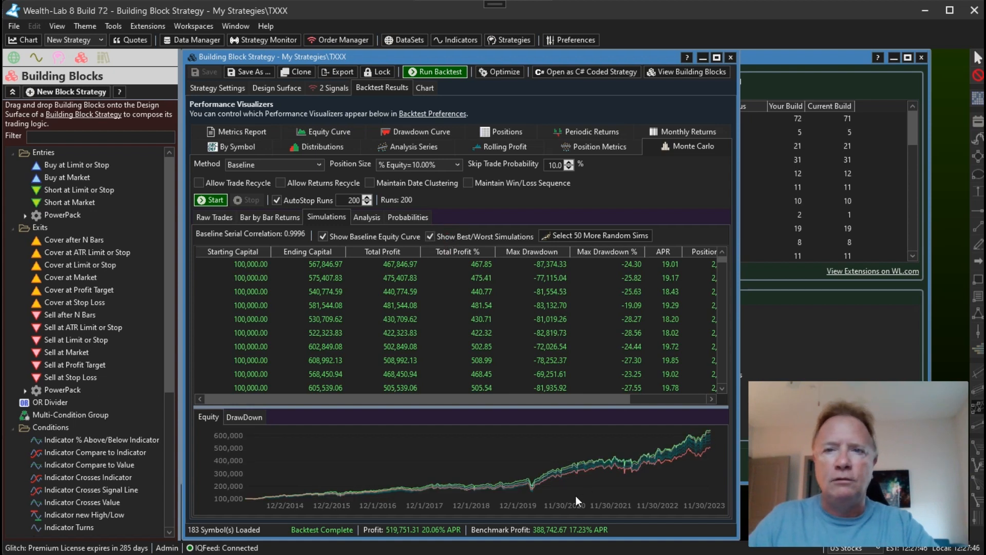
drag(637, 436, 698, 482)
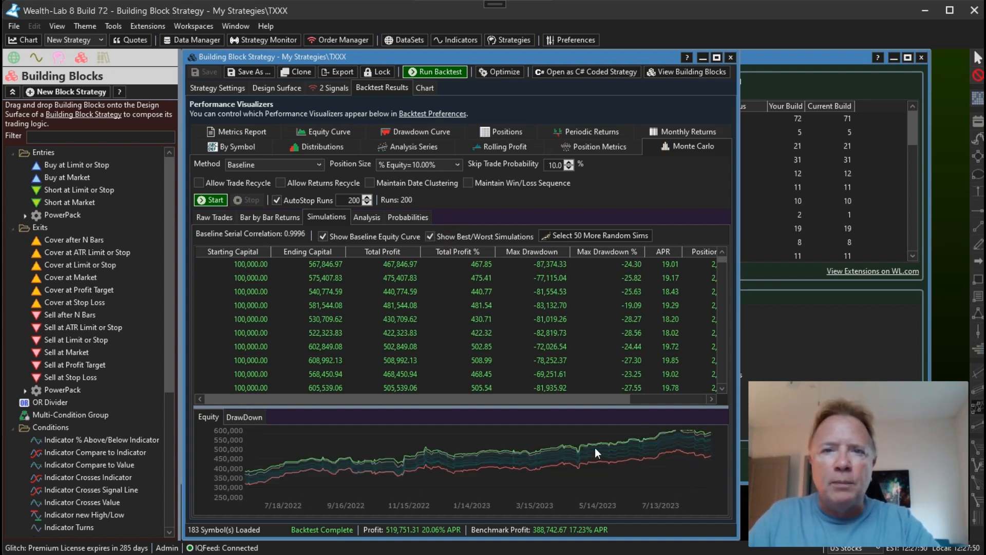
Restore the equity chart to its full date range and hide the best and worst simulations
drag(617, 476, 589, 433)
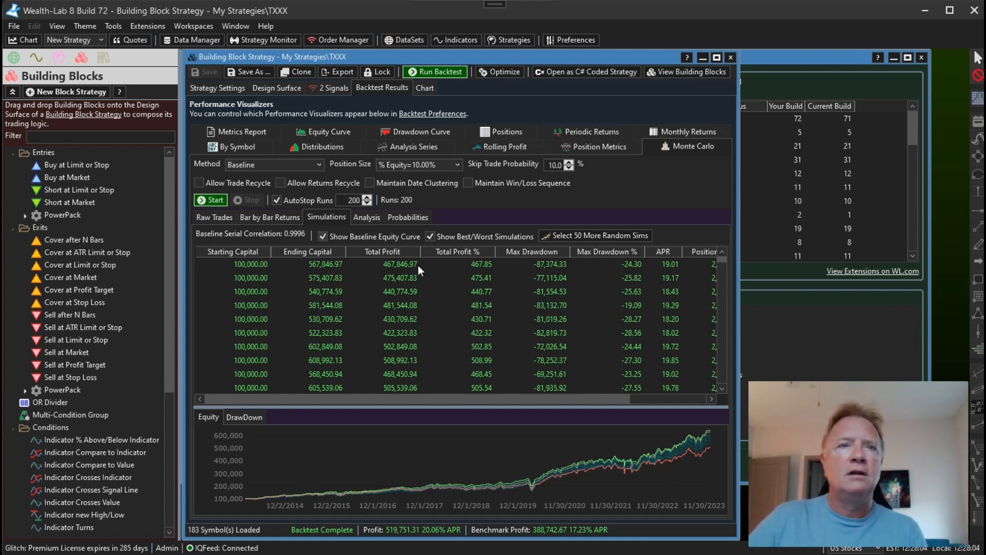
click(457, 235)
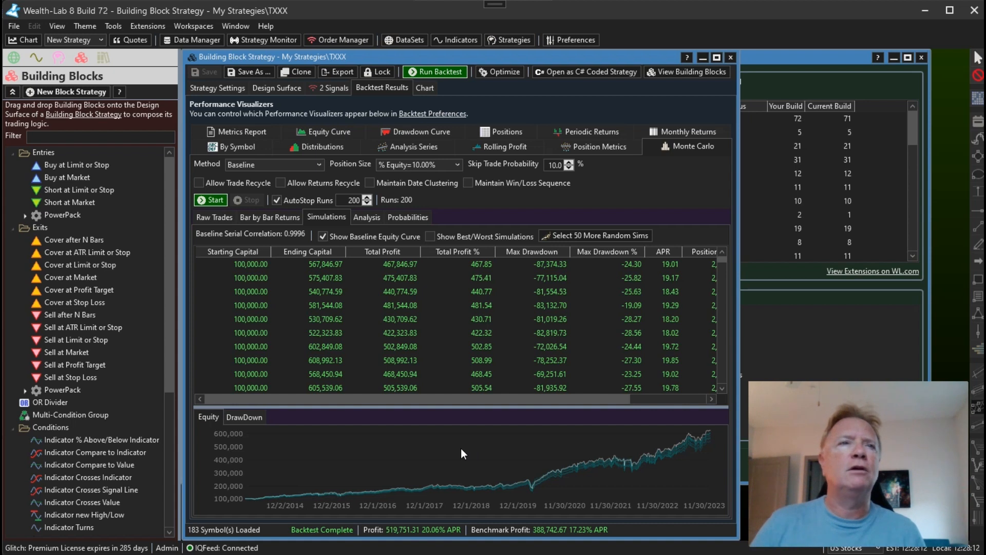
Examine the Metrics Report of the backtest down to the NSF Position Count and NSF Ratio in its Positions section
click(238, 146)
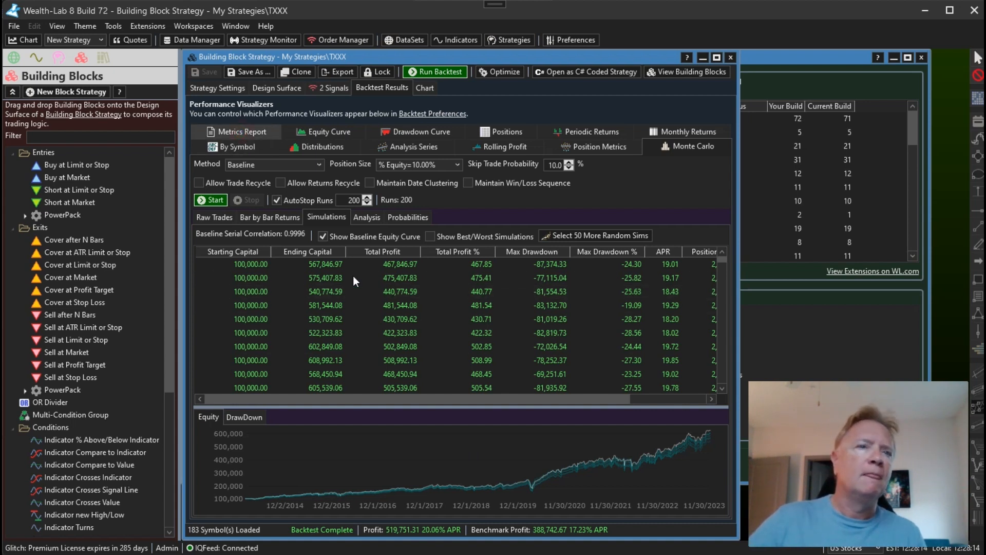
click(239, 131)
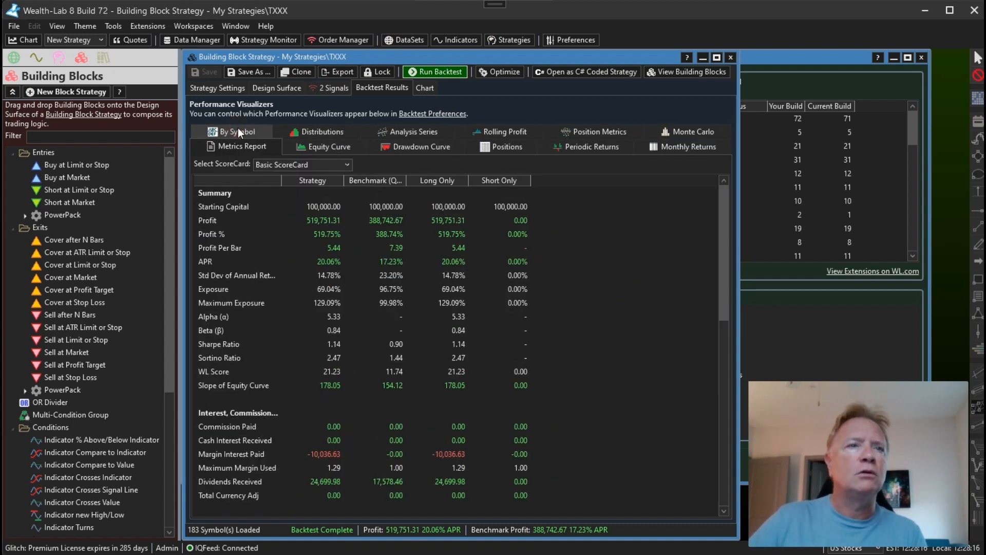
scroll(438, 292, down, 5)
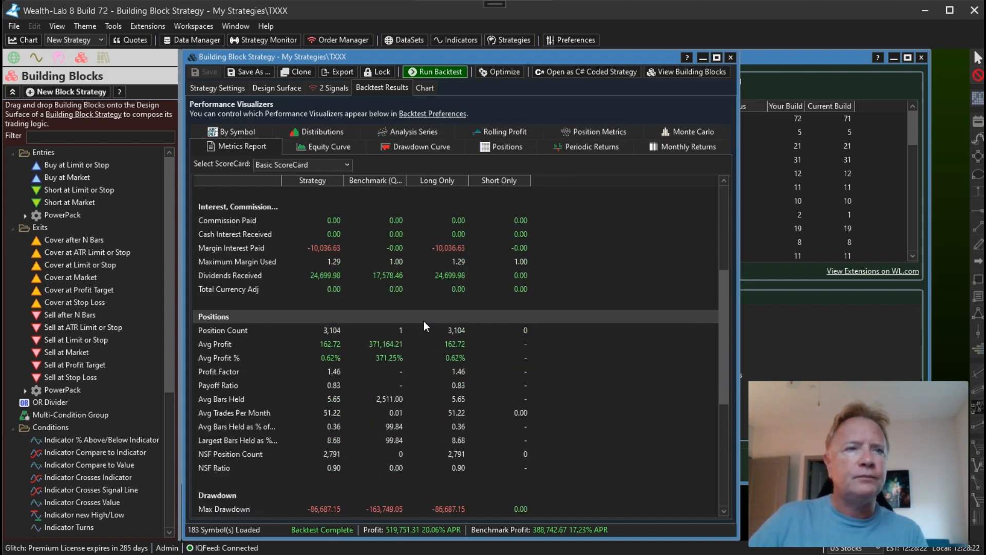
scroll(399, 367, down, 3)
scroll(396, 370, down, 1)
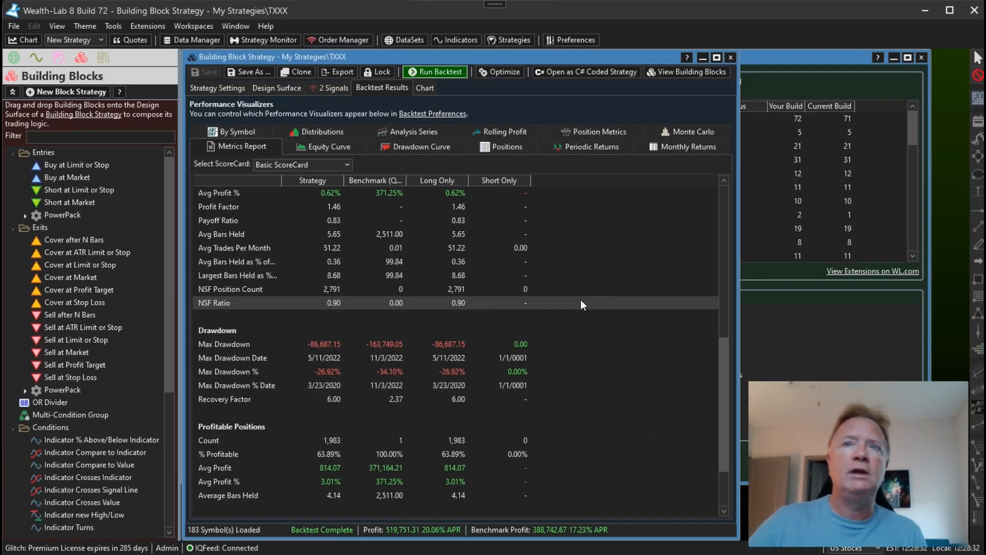
Enlarge the chart area of the Monte Carlo simulations and display the drawdown chart with the best and worst simulations
click(675, 132)
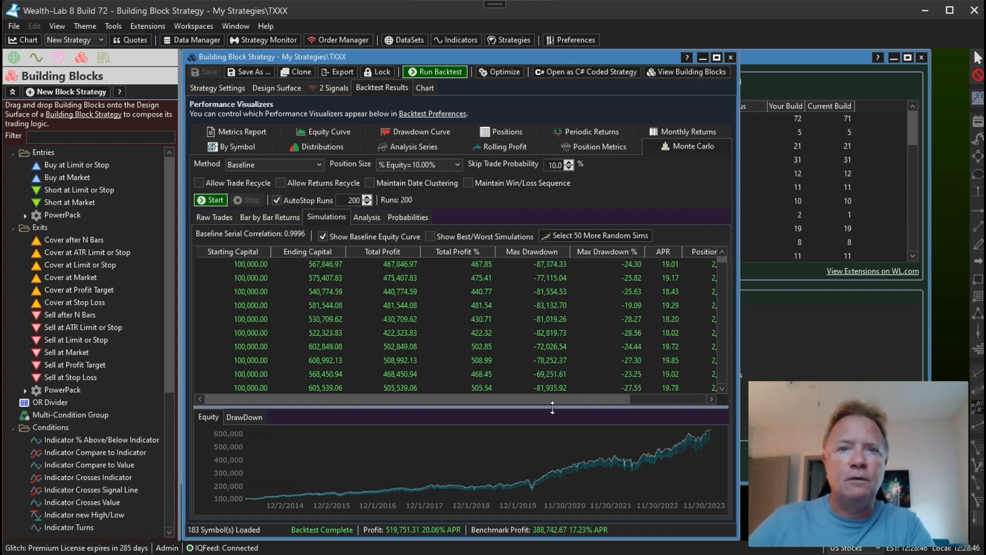
drag(551, 406, 563, 333)
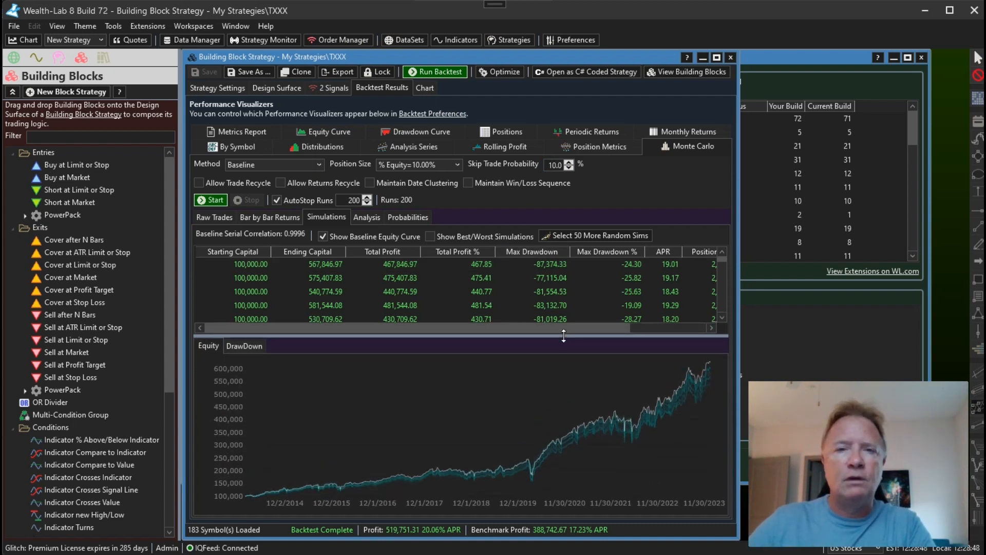
click(255, 346)
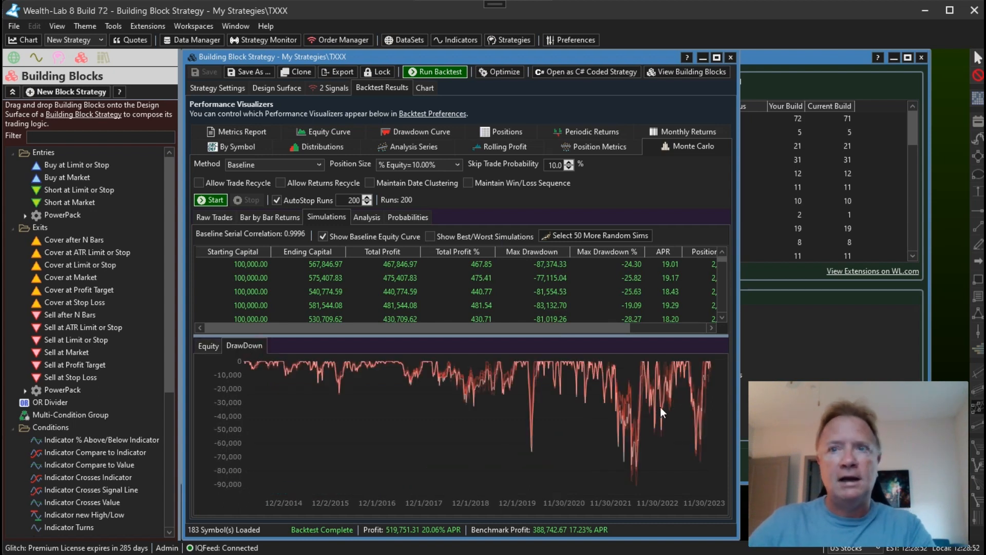
click(445, 234)
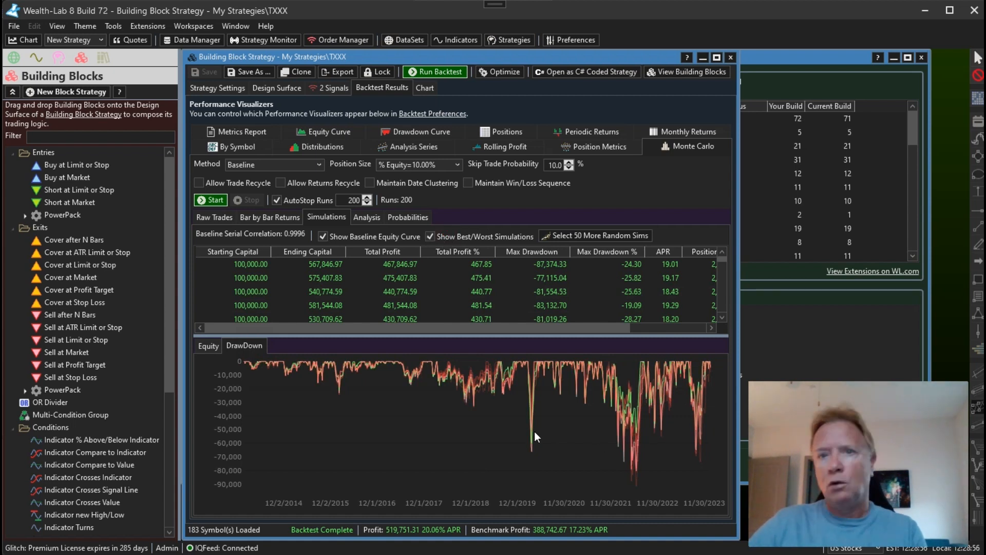
Inspect the late 2021 to spring 2022 section of the drawdown chart, restoring its full range before returning to the equity chart
drag(546, 378, 651, 451)
drag(502, 367, 638, 420)
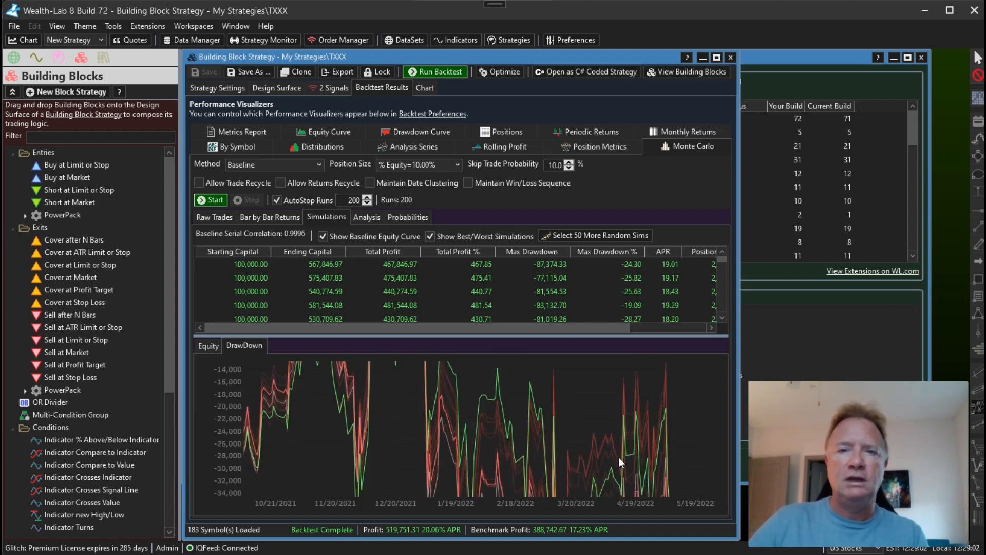
double_click(578, 408)
right_click(530, 390)
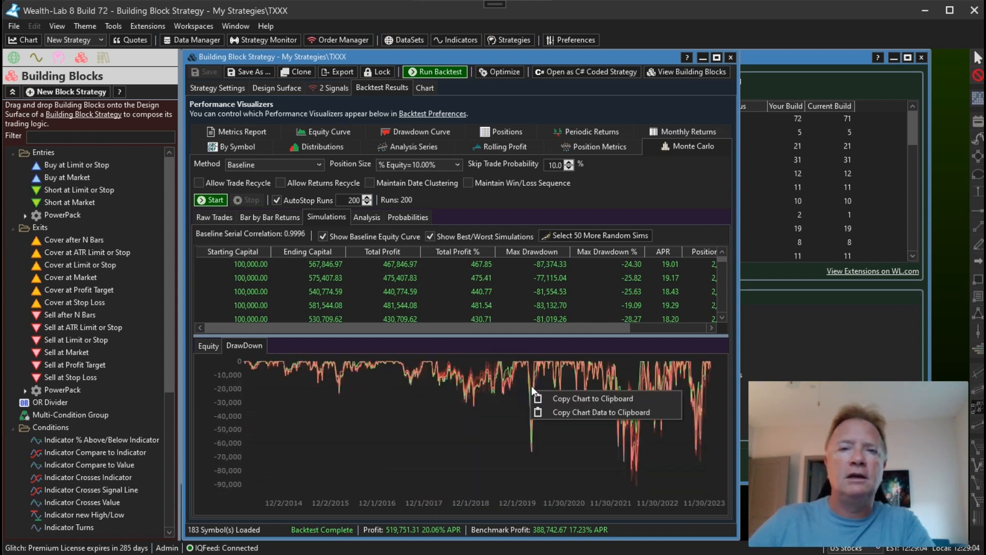
click(491, 429)
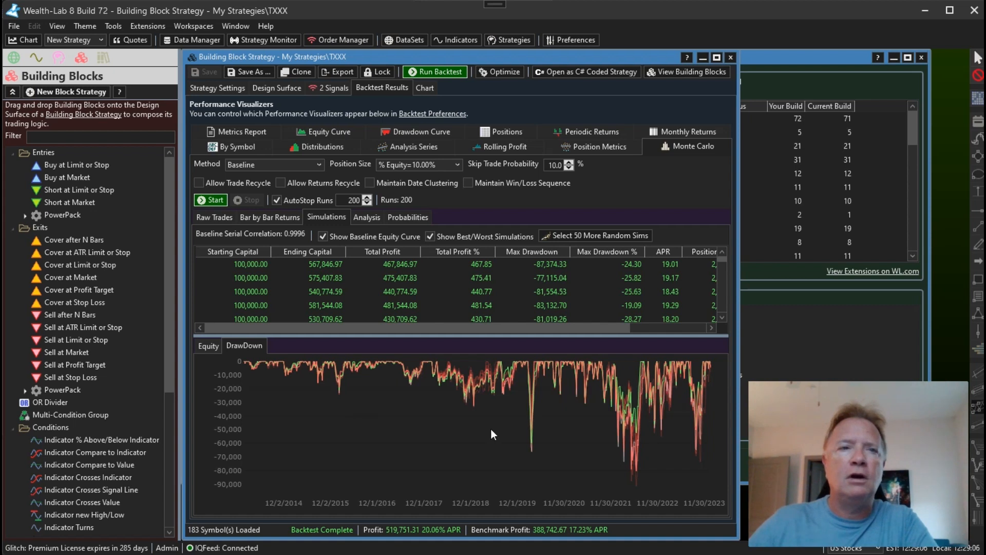
click(208, 346)
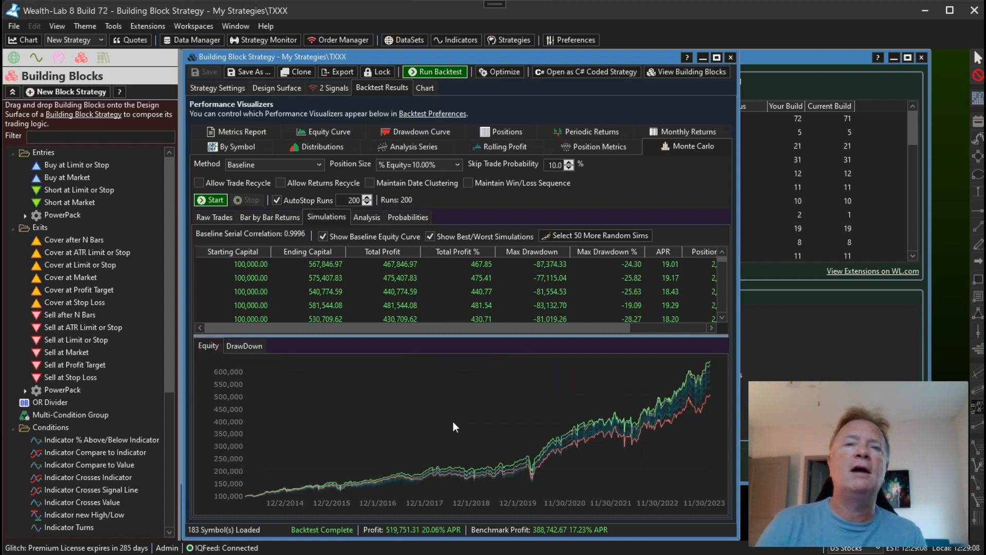